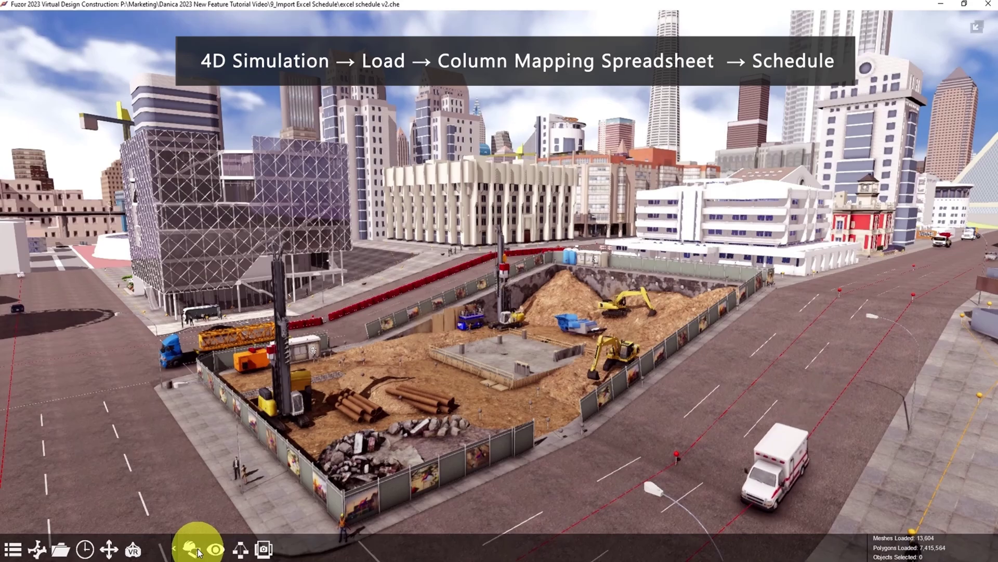
Load schedule v1.xlsx as a column mapping spreadsheet in the 4D Simulation panel
left_click(197, 551)
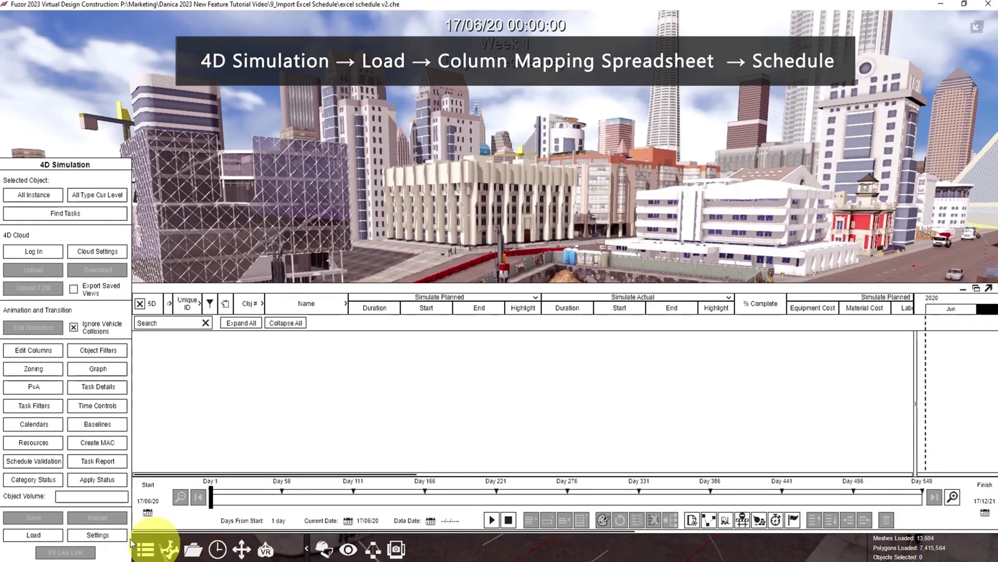
left_click(33, 534)
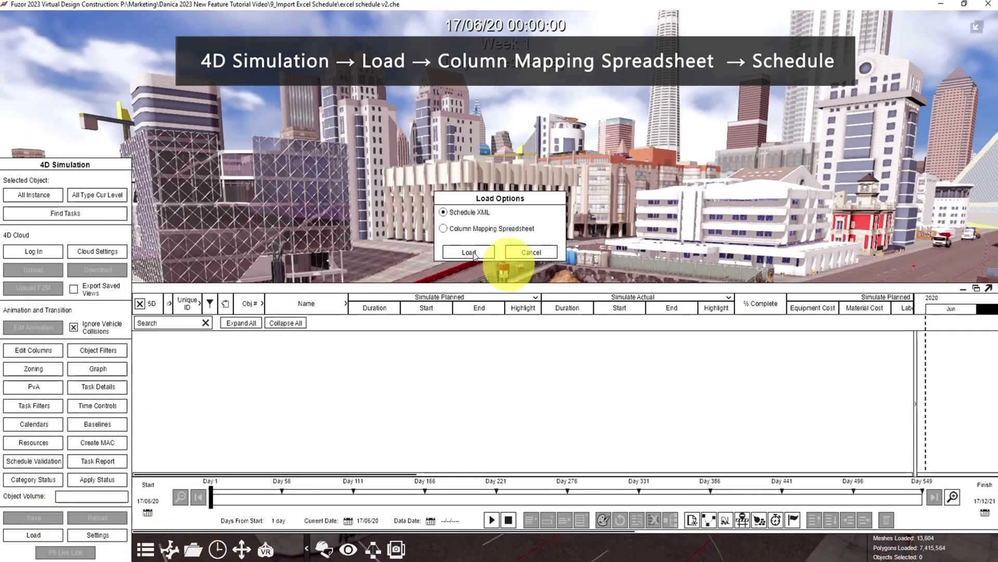
left_click(444, 230)
left_click(467, 251)
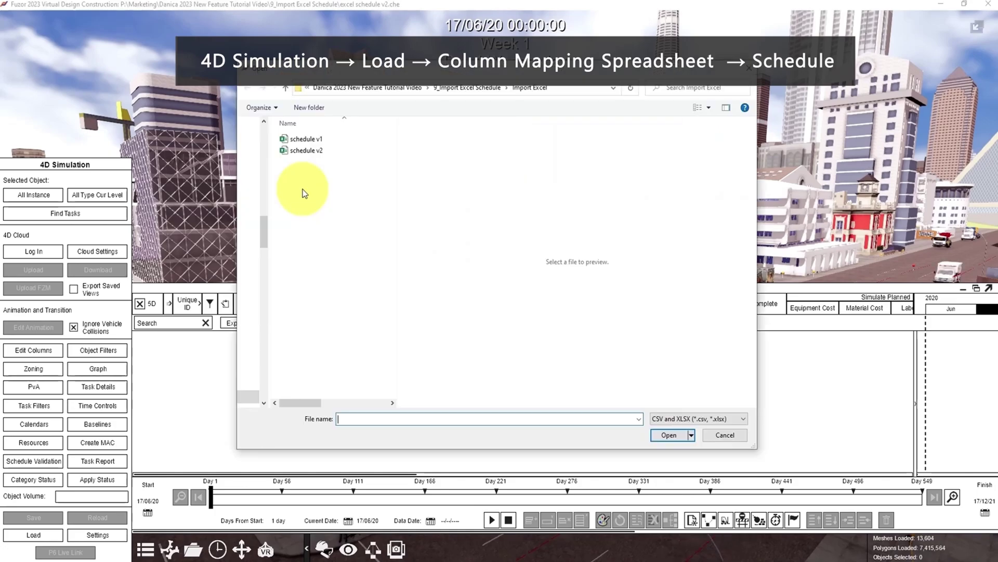
left_click(308, 140)
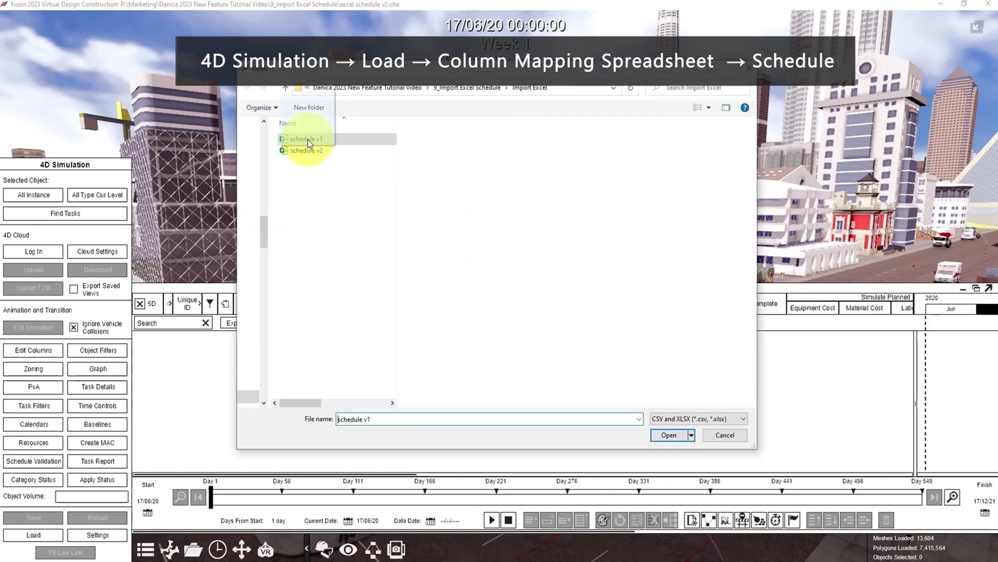
left_click(669, 435)
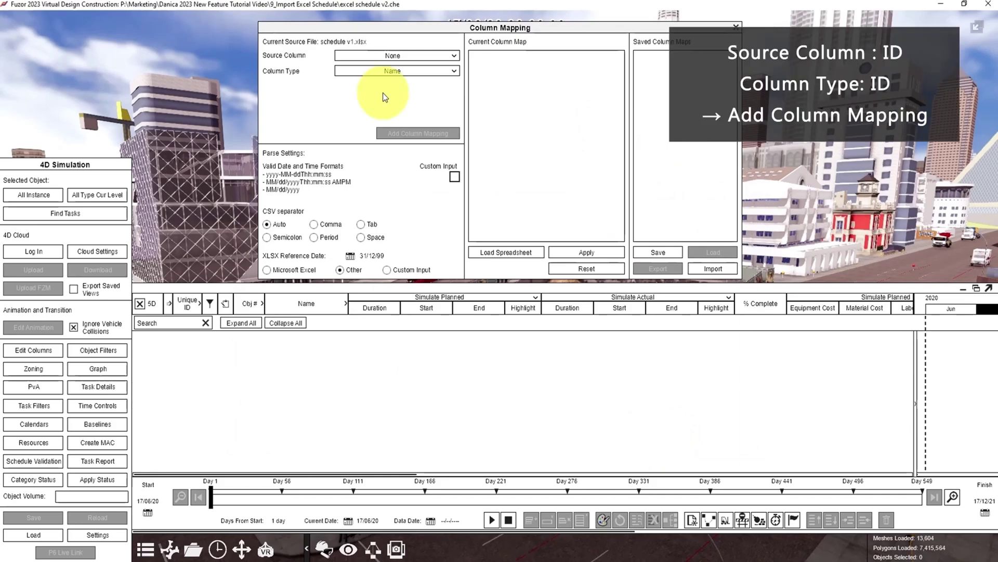
Map the ID source column to the ID column type
left_click(392, 56)
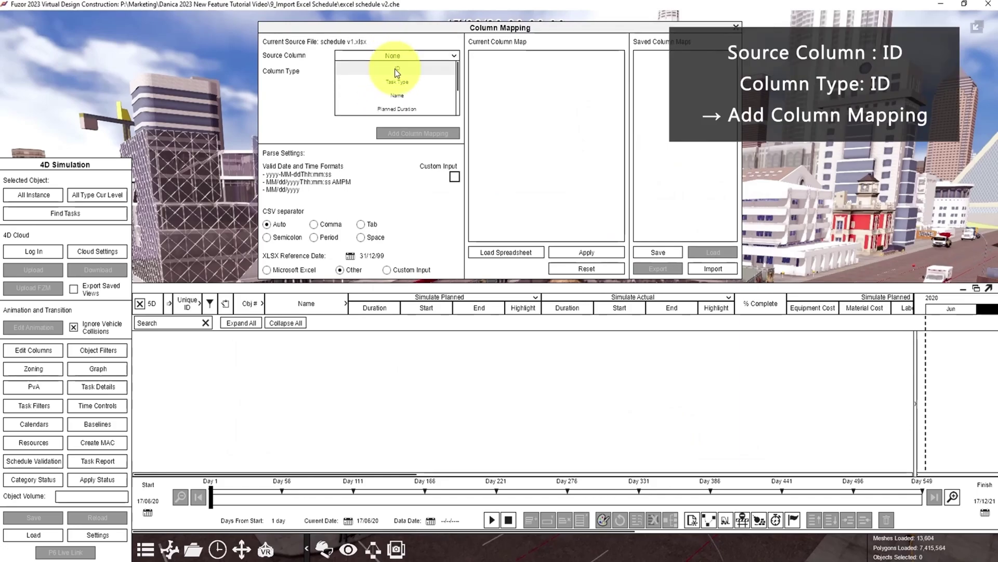
left_click(394, 69)
left_click(426, 73)
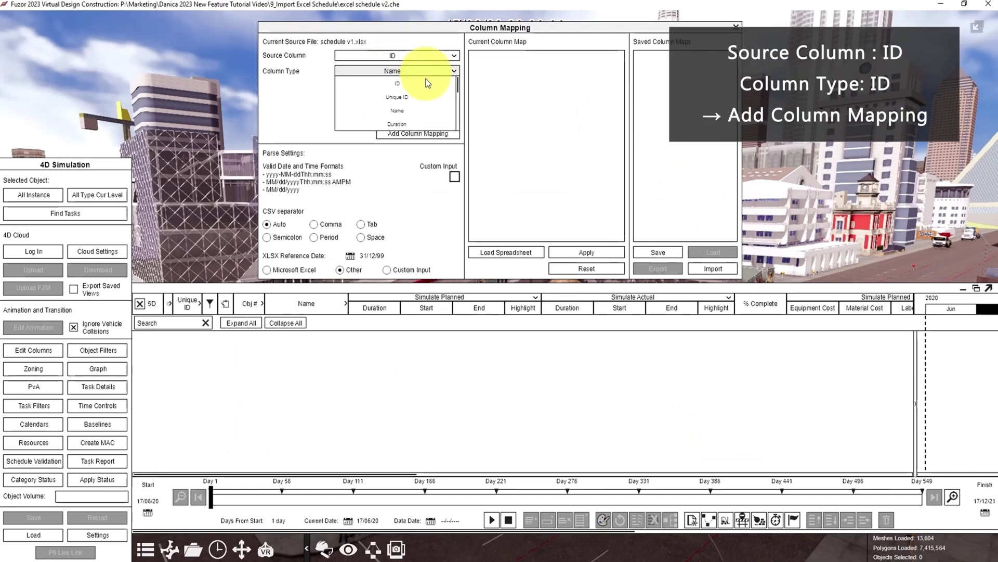
left_click(422, 83)
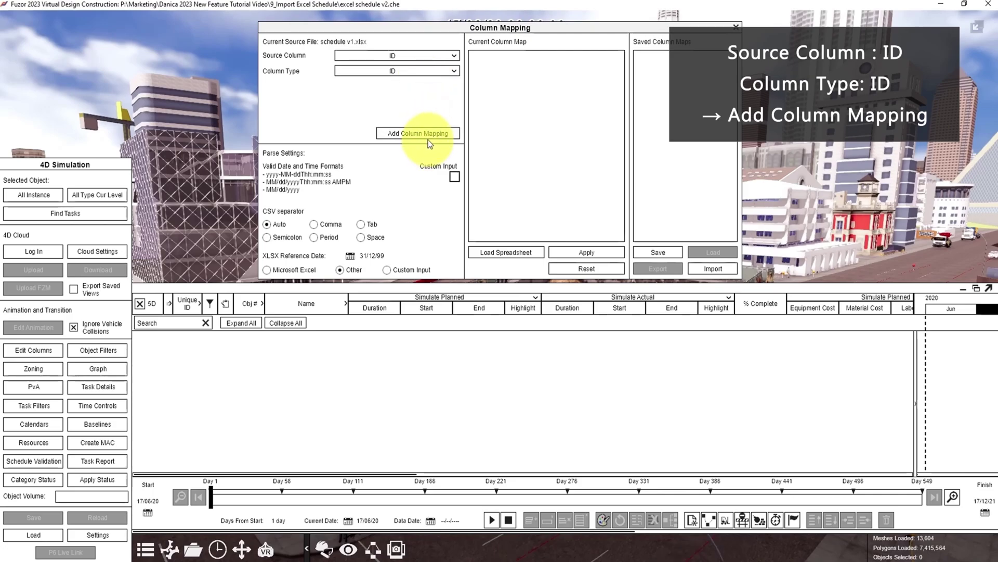
left_click(429, 134)
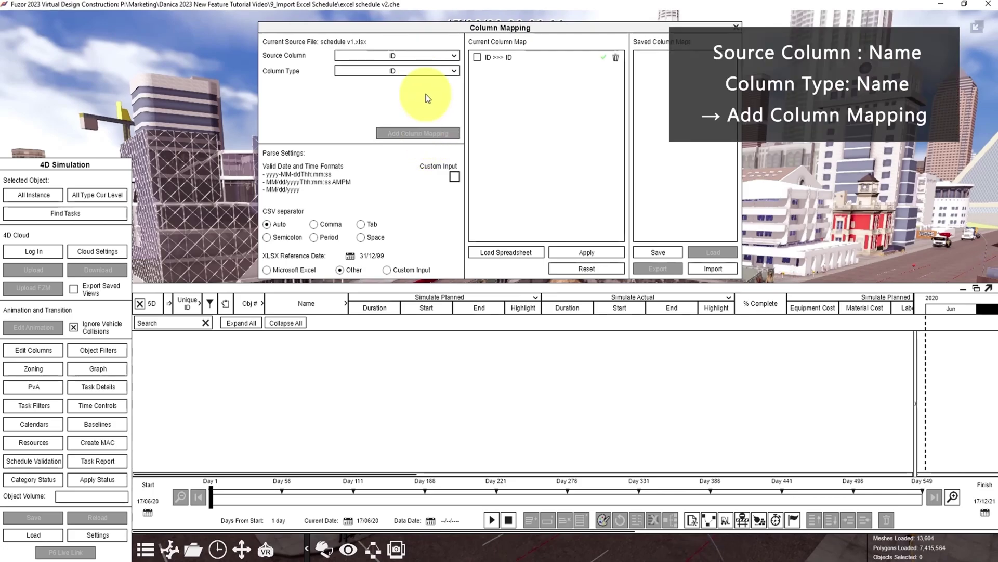
Map the Name source column to the Name column type
left_click(435, 57)
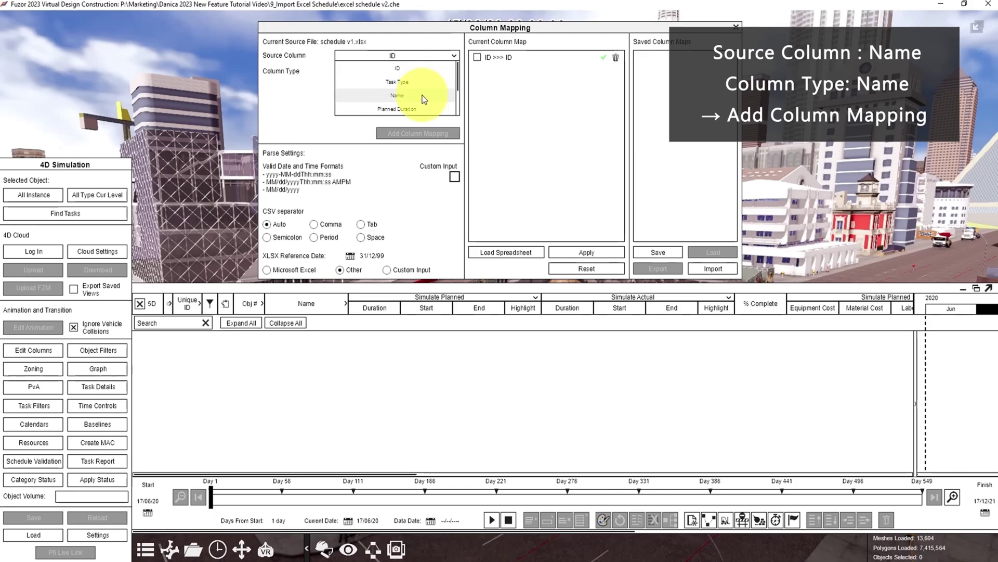
left_click(411, 95)
left_click(423, 72)
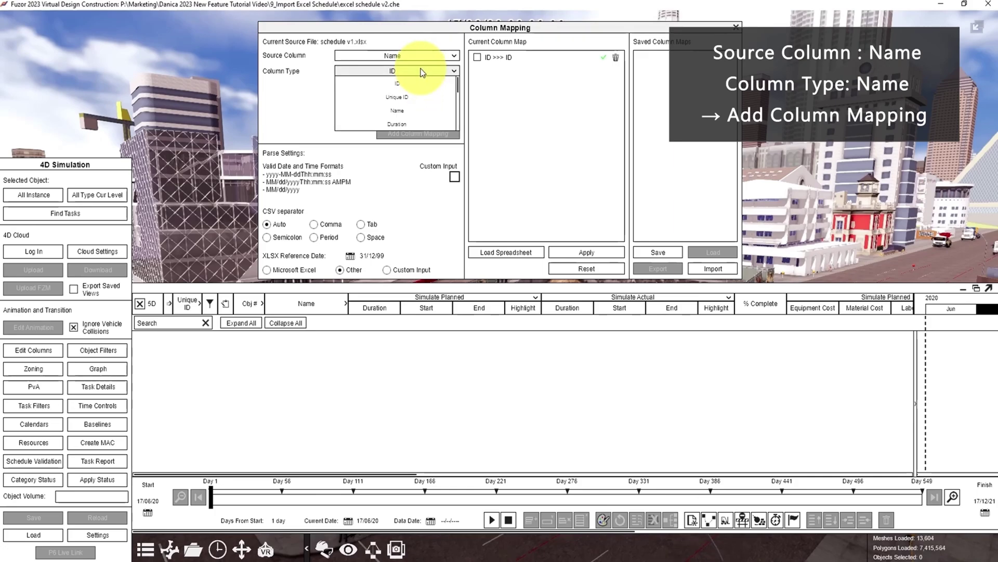
left_click(414, 111)
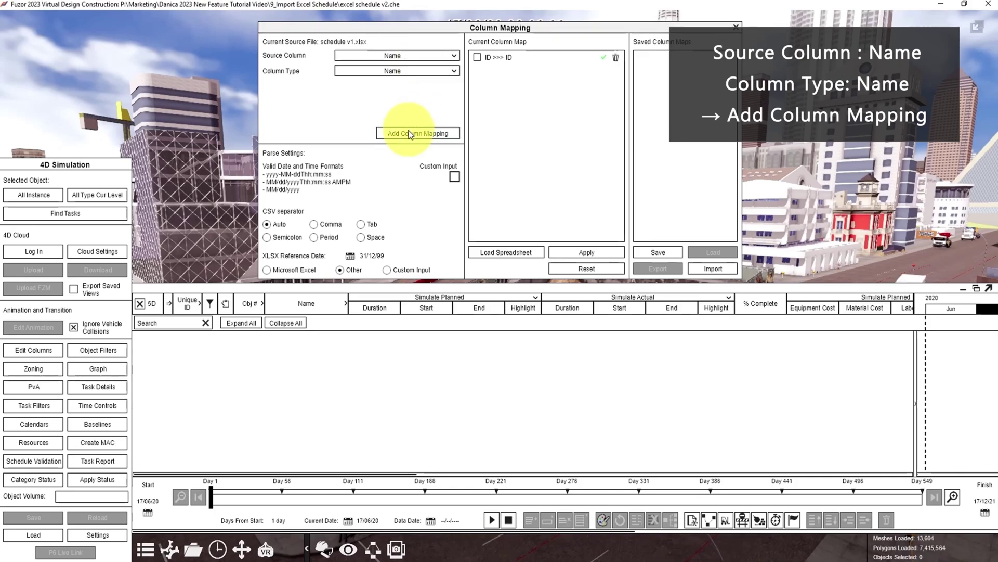
left_click(410, 133)
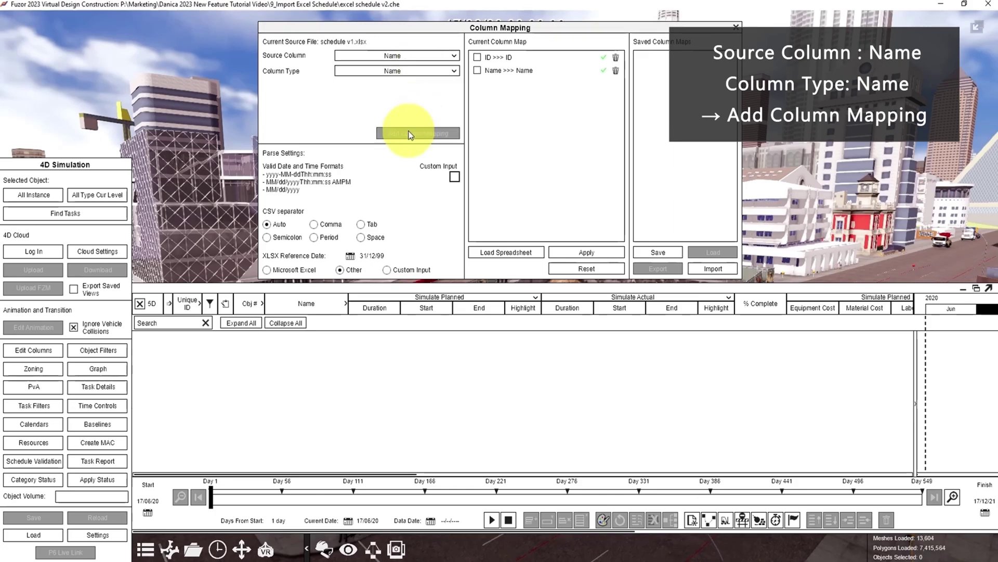
Map Planned Duration to the Duration column type with Planned date type
left_click(420, 56)
scroll(412, 90, "down", 2)
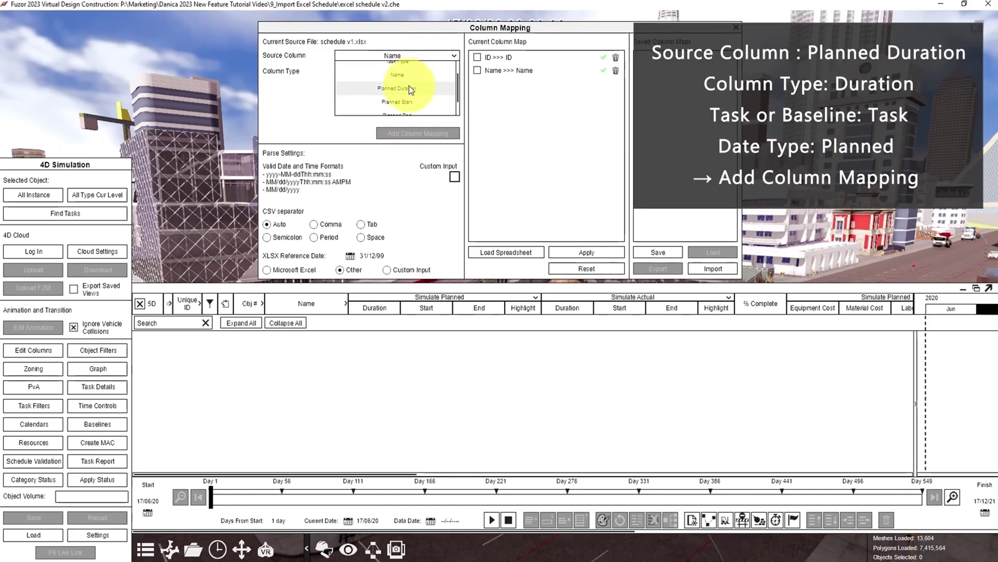
left_click(410, 89)
left_click(411, 71)
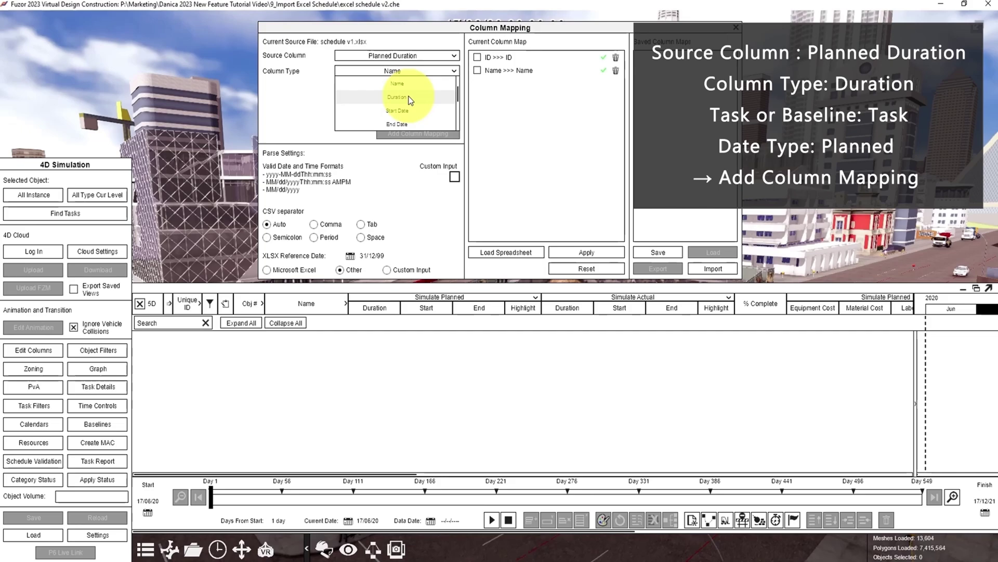
left_click(411, 98)
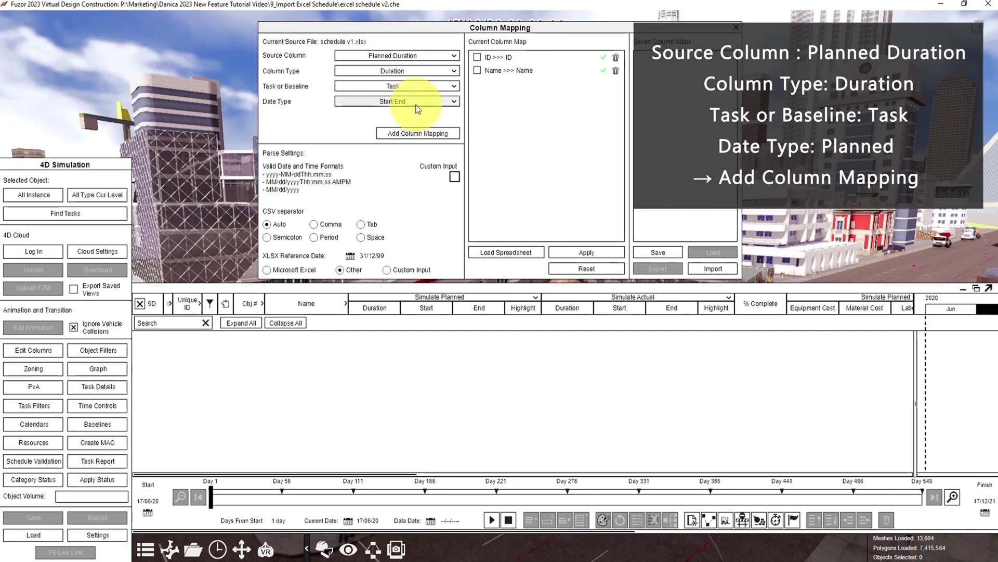
left_click(416, 102)
left_click(403, 127)
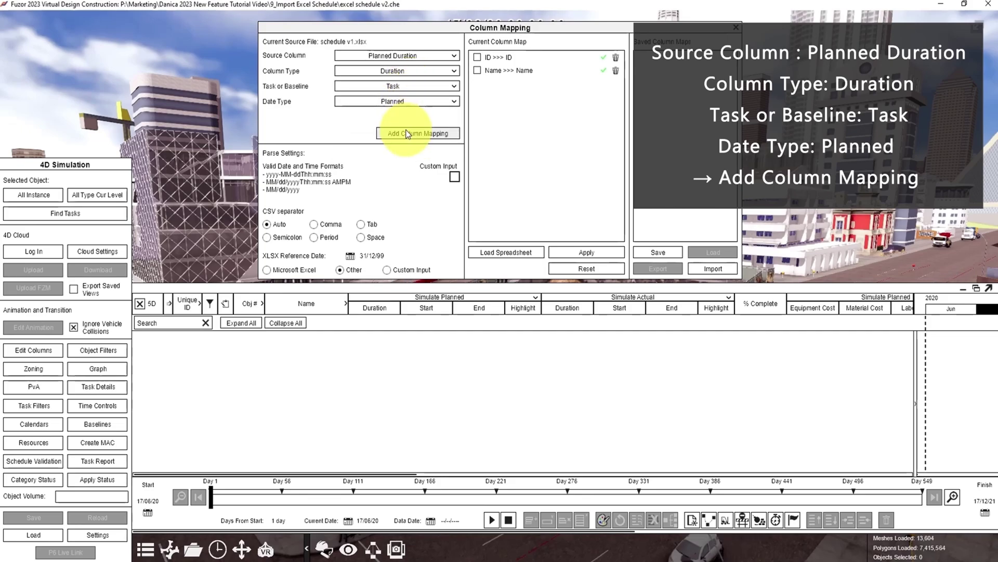
left_click(408, 134)
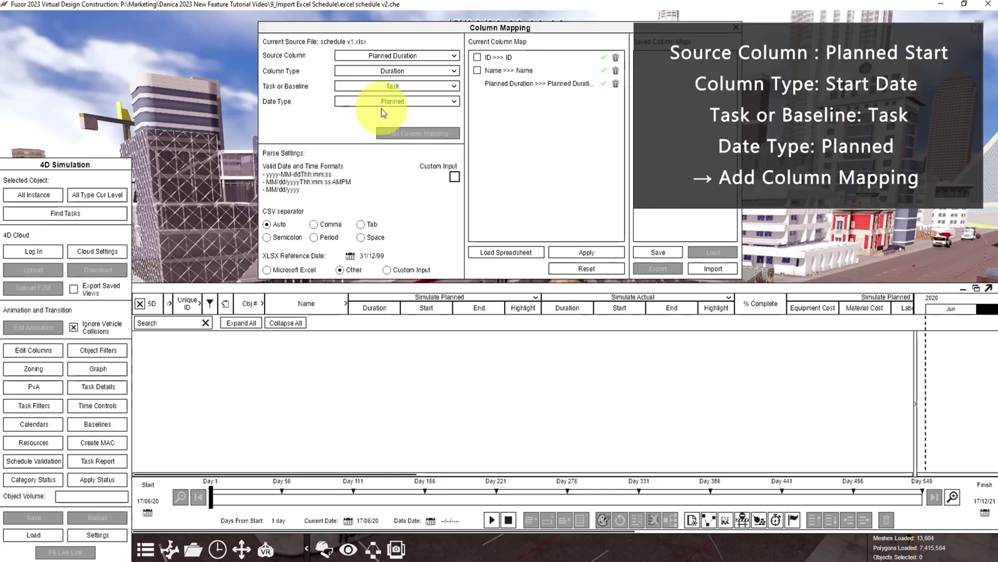
Map Planned Start to the Start Date column type
left_click(406, 56)
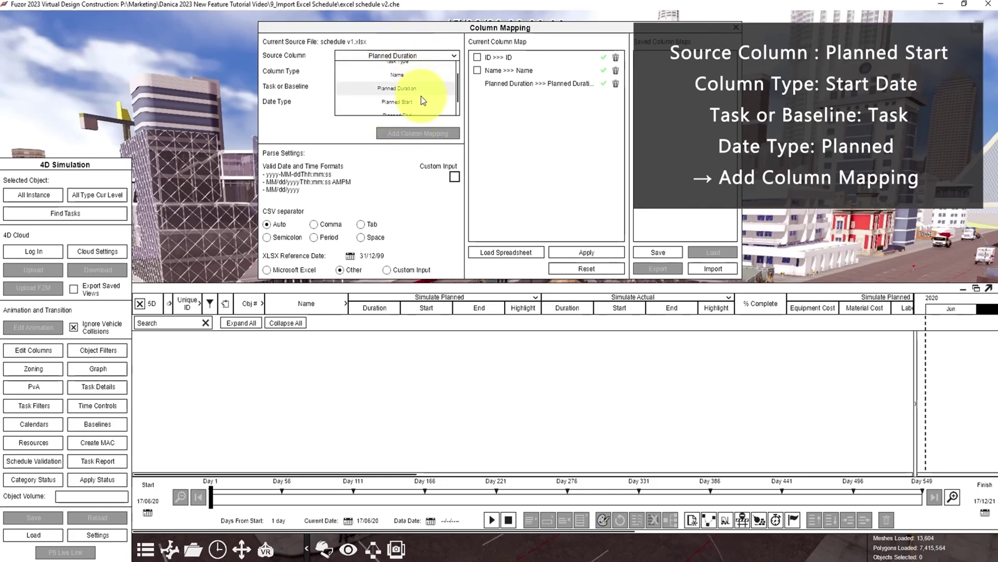
left_click(422, 85)
left_click(425, 70)
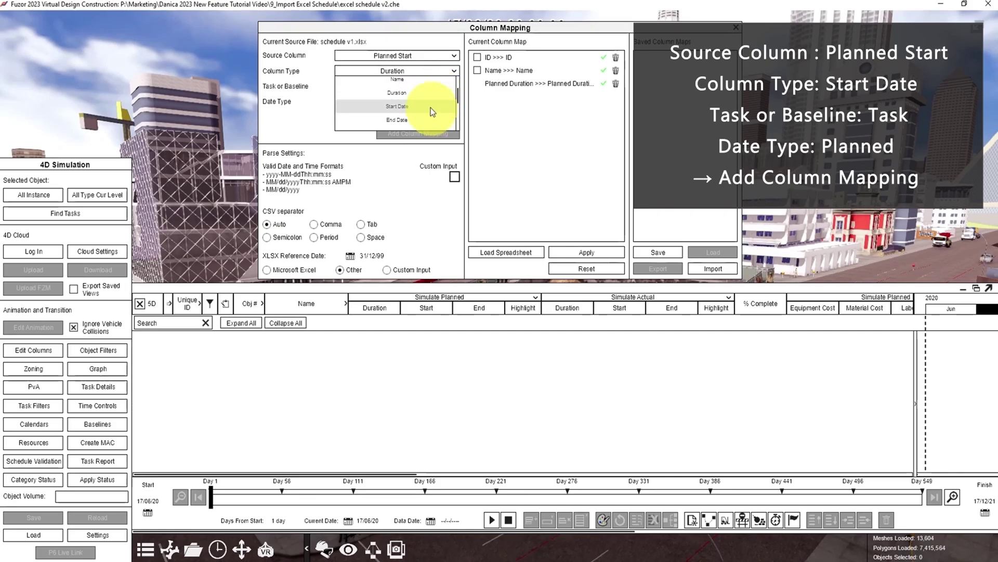
left_click(430, 108)
left_click(442, 132)
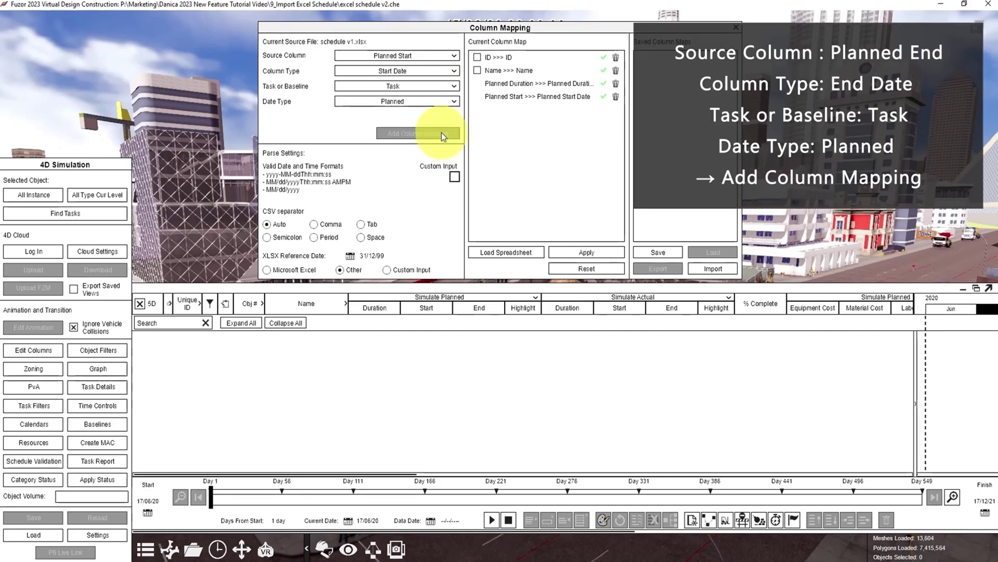
Select Planned End as source column with End Date as its column type
left_click(448, 59)
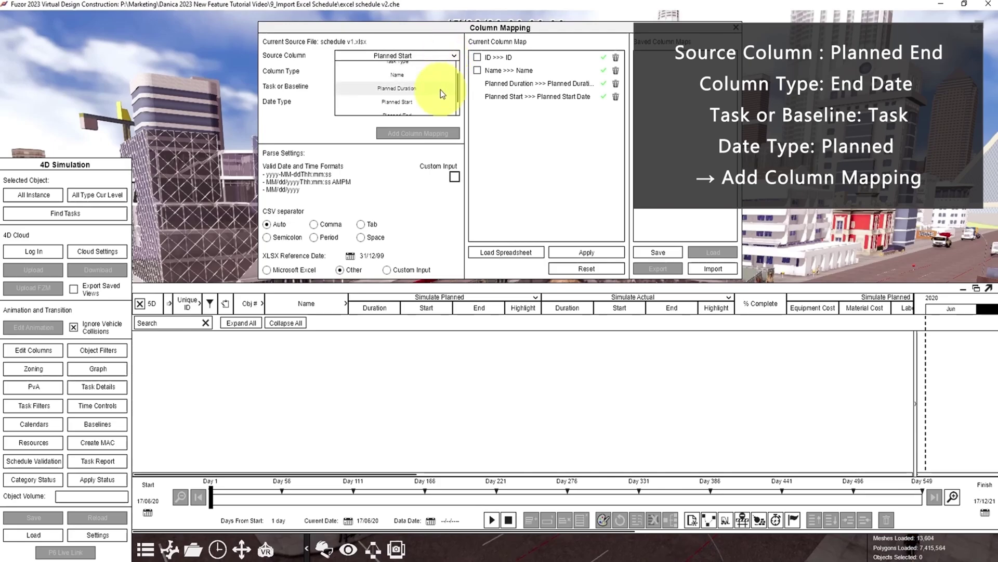
scroll(436, 107, "down", 1)
left_click(435, 112)
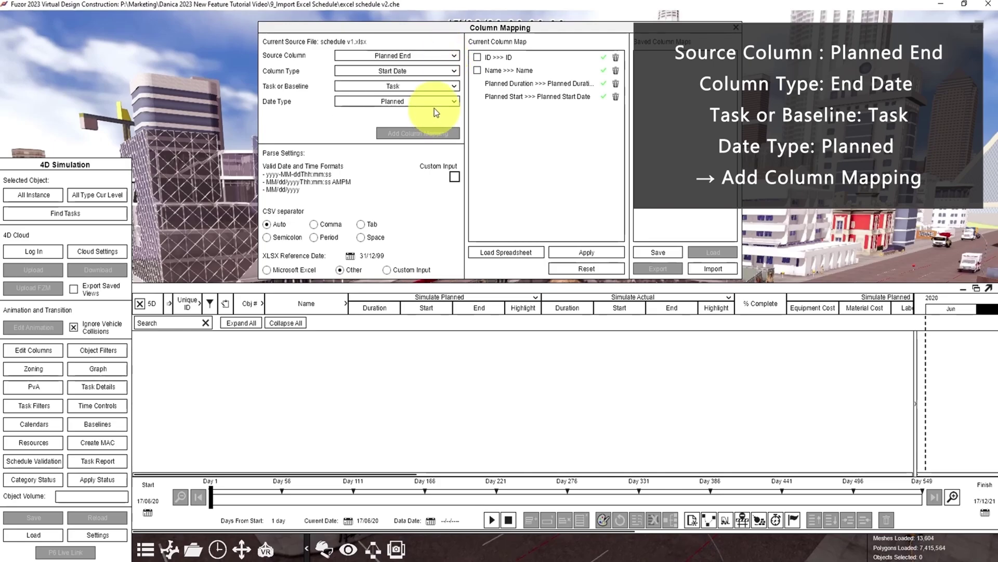
left_click(424, 70)
left_click(420, 120)
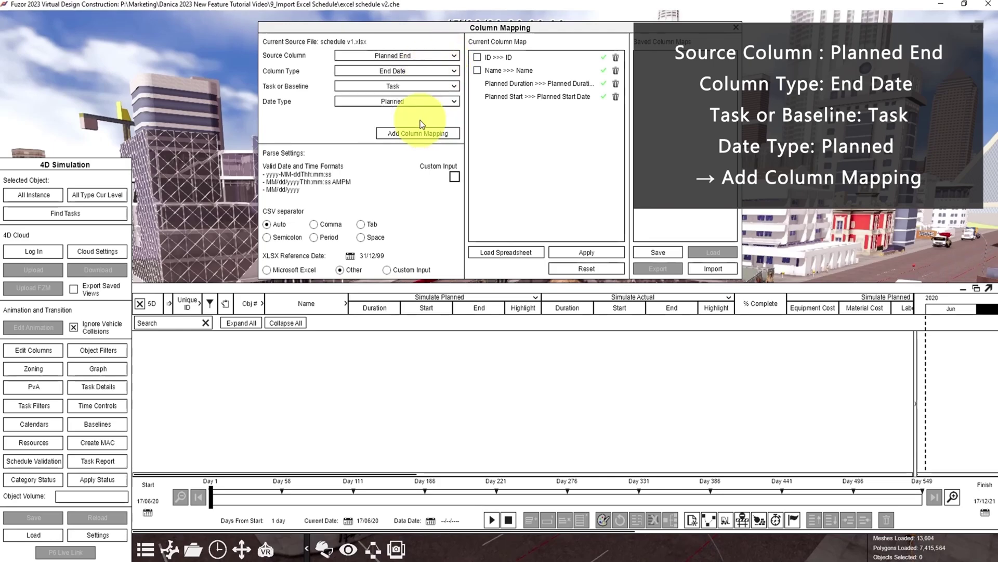
Add the Planned End mapping and rename Custom Column 7 to 'No. of Workers'
left_click(442, 136)
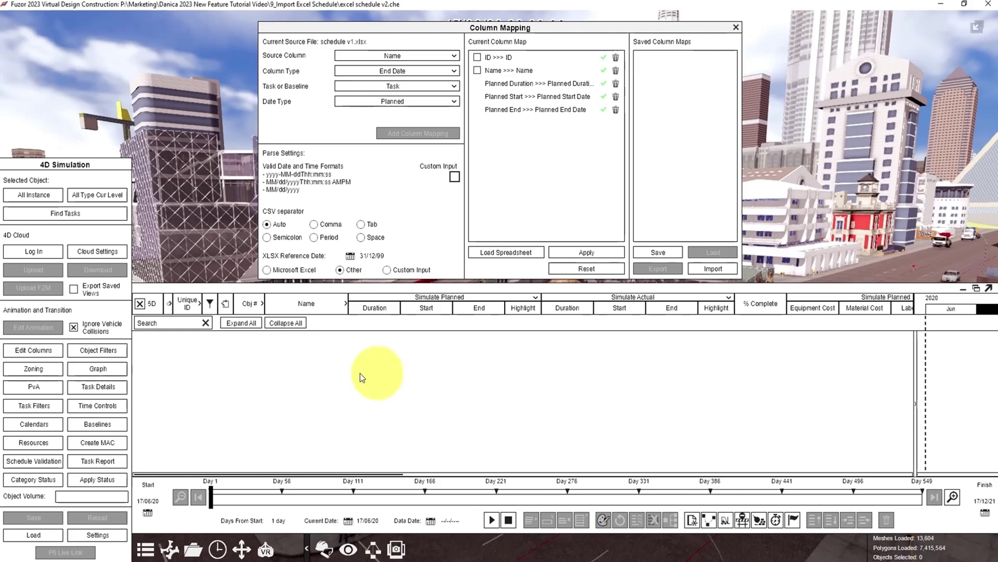
left_click(33, 350)
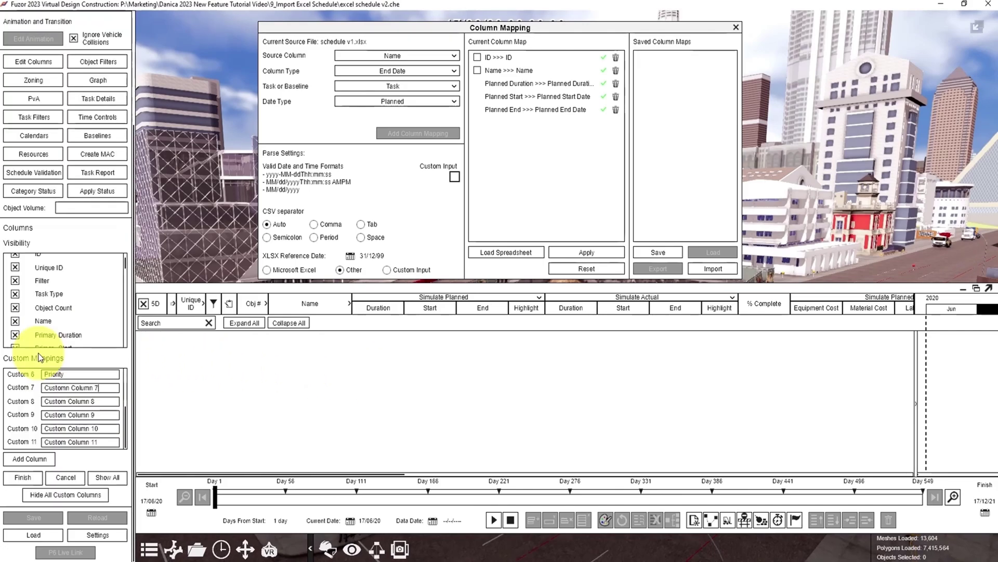
left_click_drag(75, 388, 45, 388)
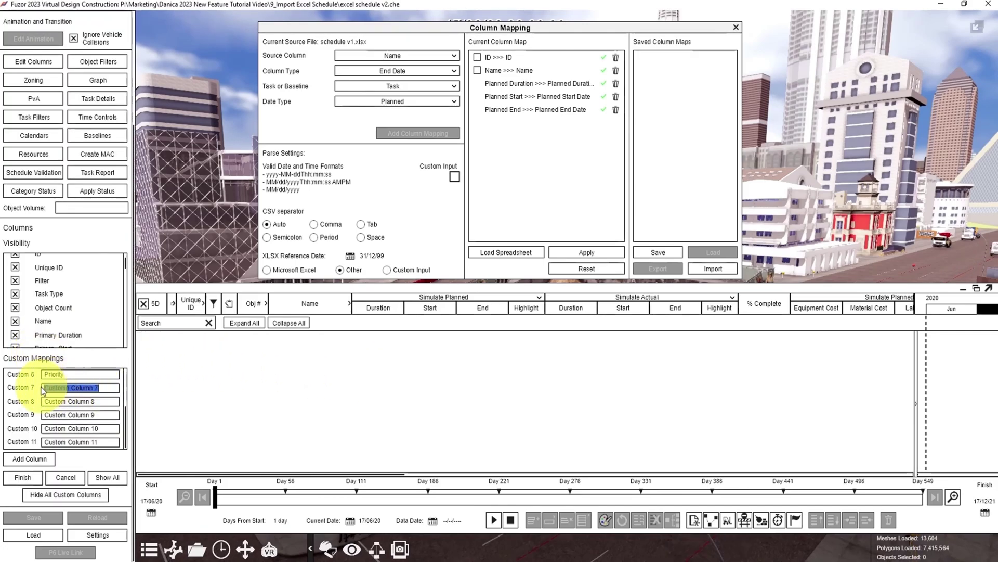
type("No.")
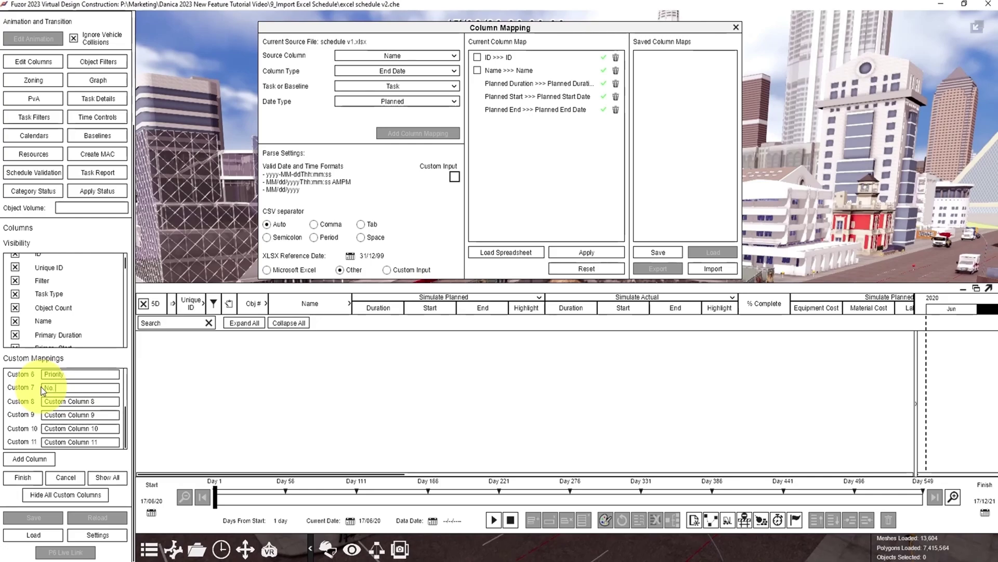
type(" of Wo")
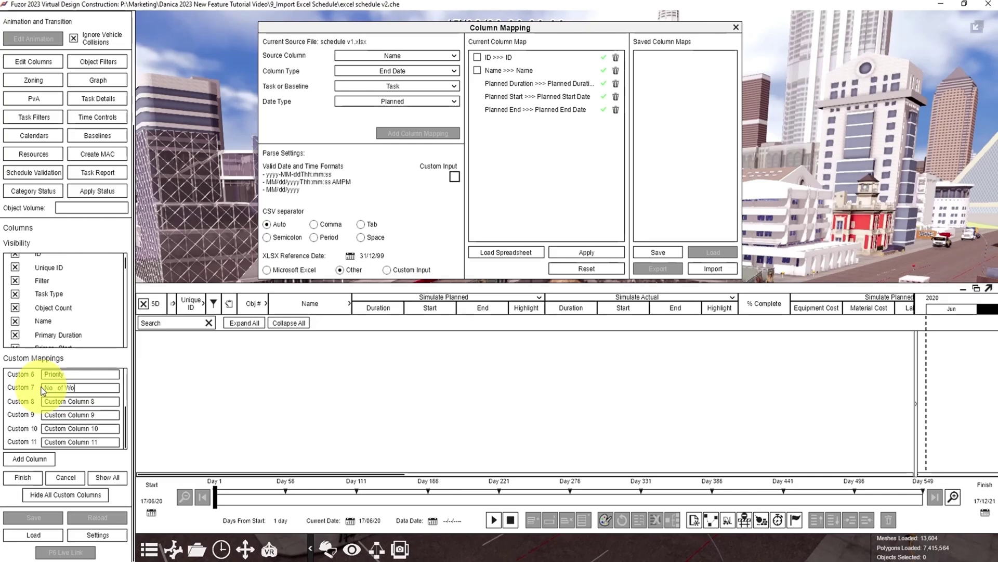
type("rkers")
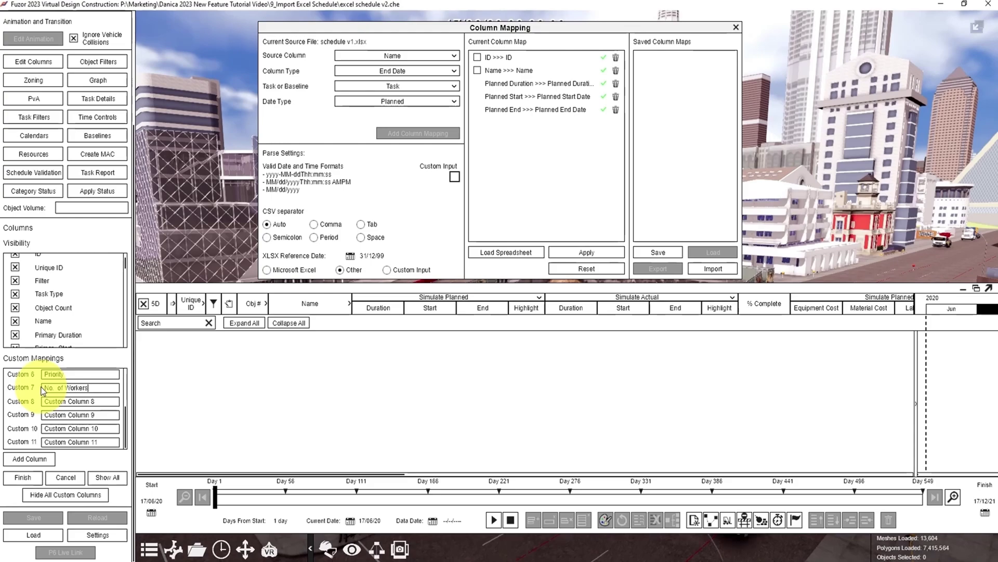
Map the spreadsheet's No. of workers column to the No. of Workers custom column
left_click(23, 478)
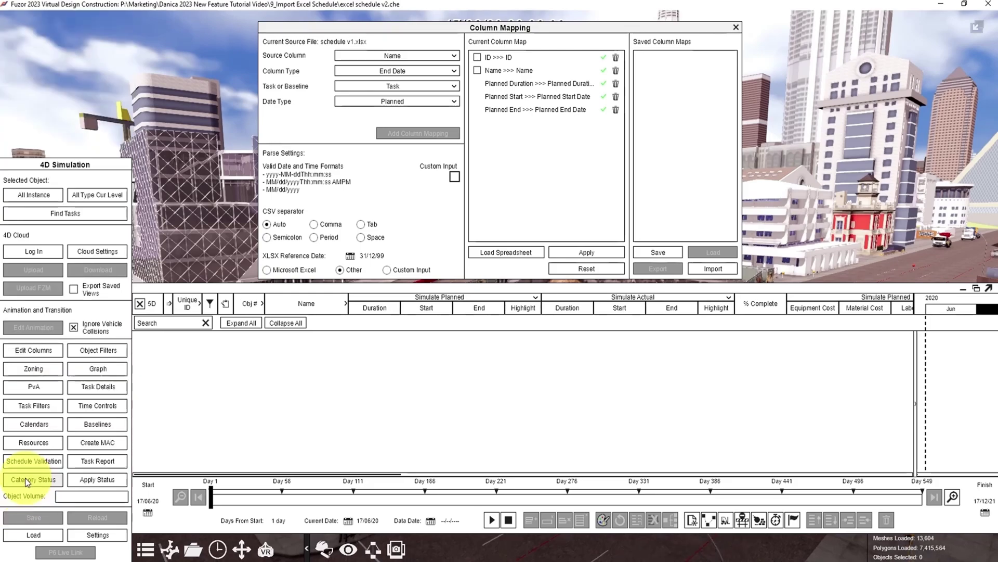
left_click(431, 58)
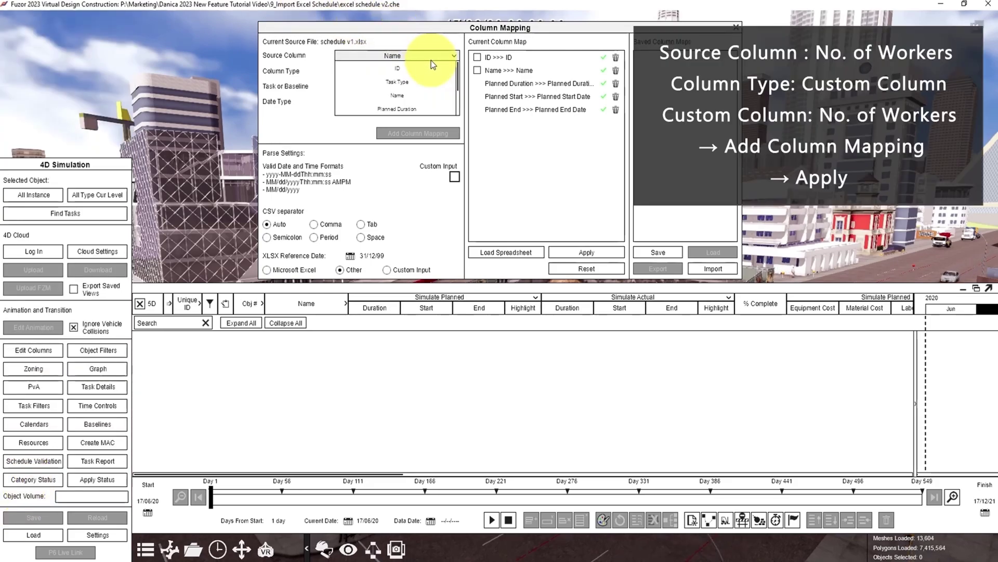
scroll(418, 101, "down", 2)
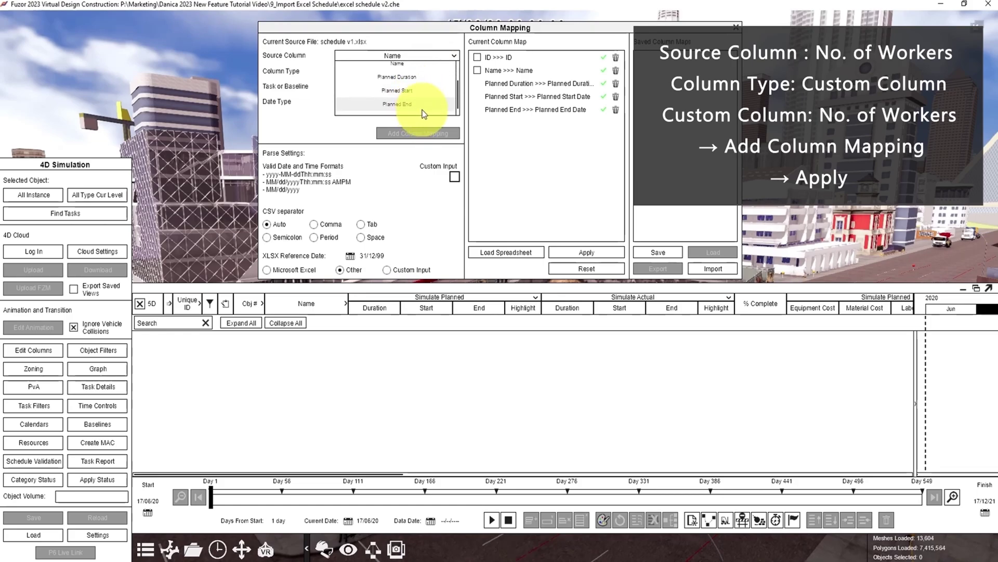
left_click(423, 109)
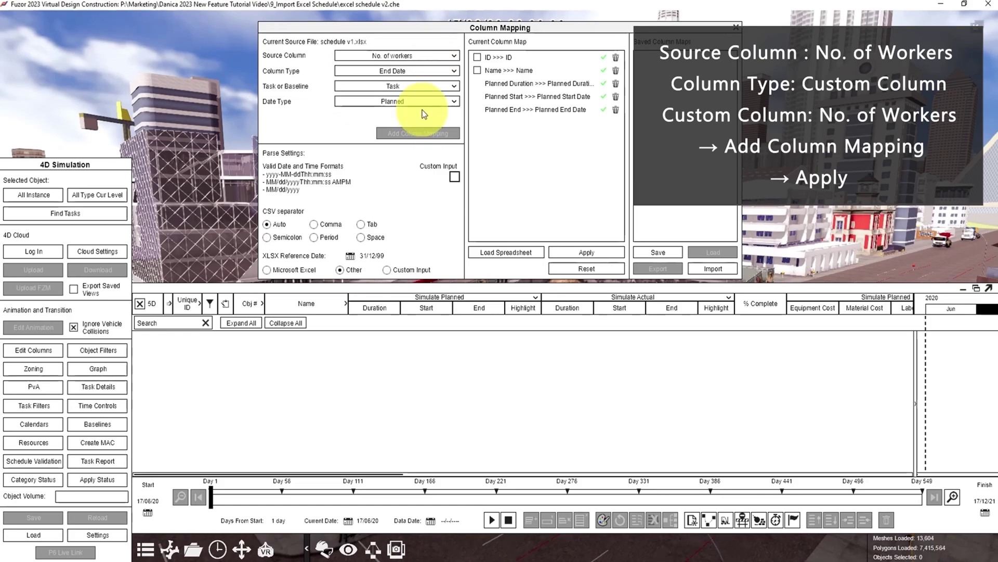
left_click(435, 71)
scroll(428, 110, "down", 5)
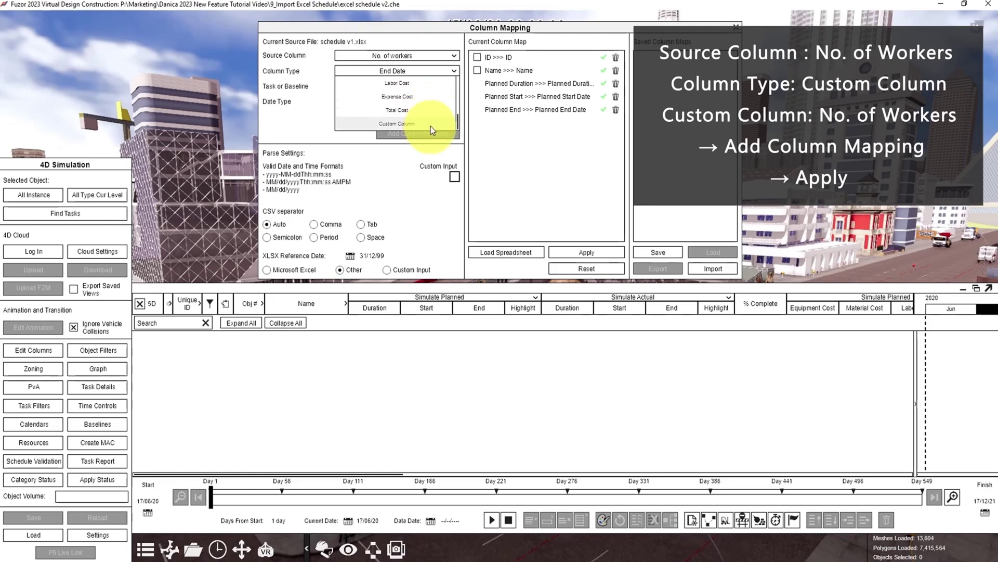
left_click(432, 126)
left_click(421, 87)
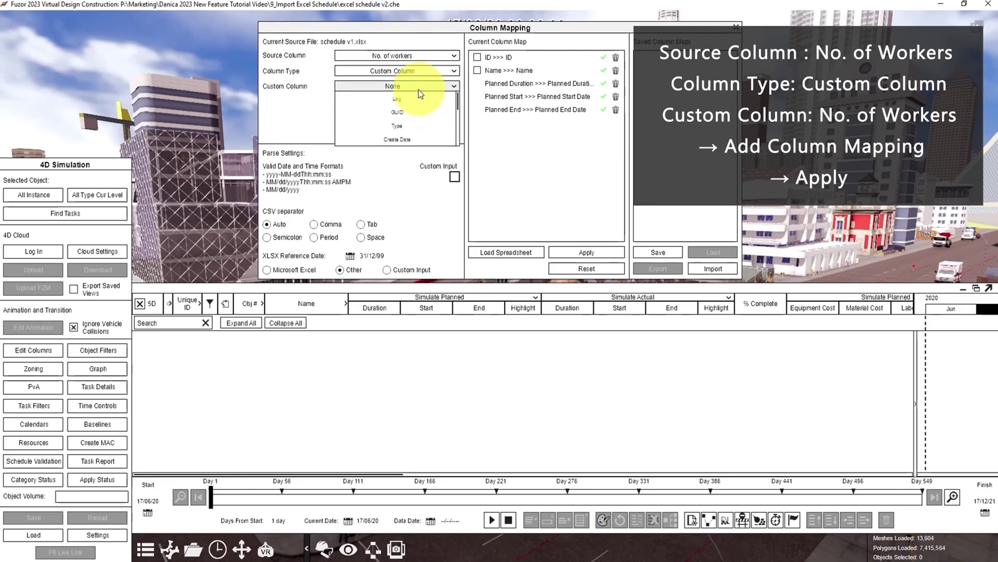
scroll(419, 124, "down", 3)
scroll(418, 132, "down", 2)
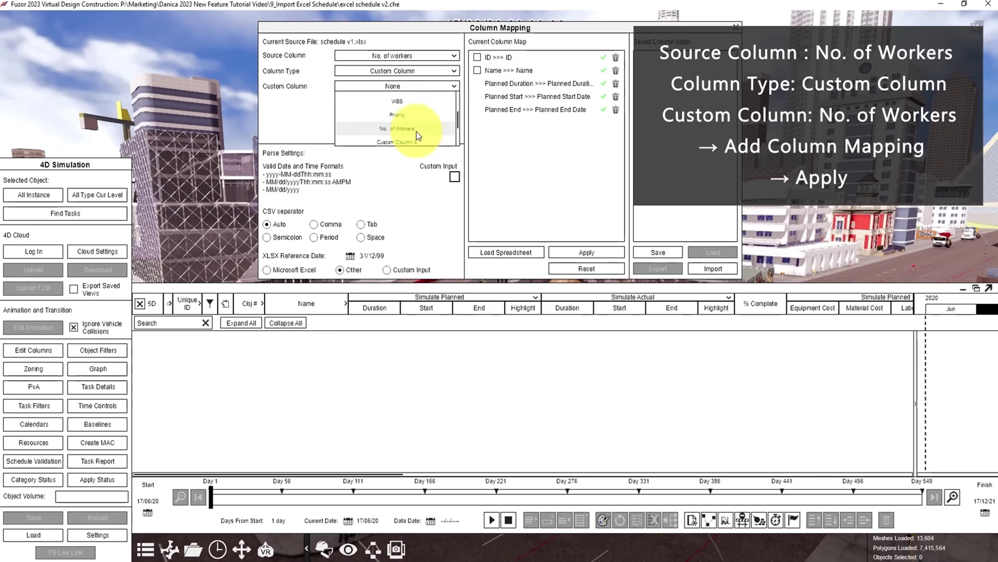
left_click(419, 129)
left_click(416, 133)
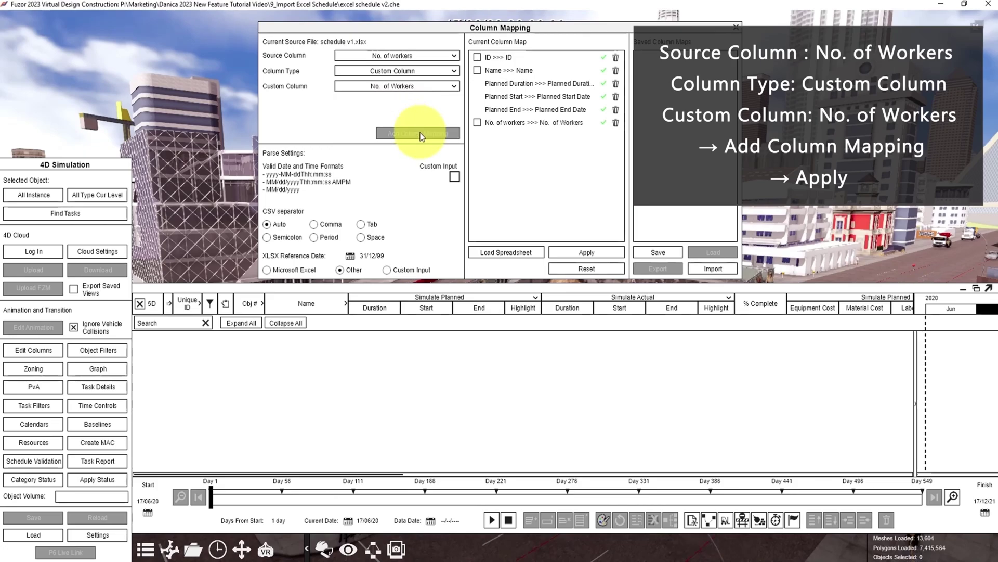
Apply the column map to import schedule v1's tasks into 4D Simulation
left_click(577, 252)
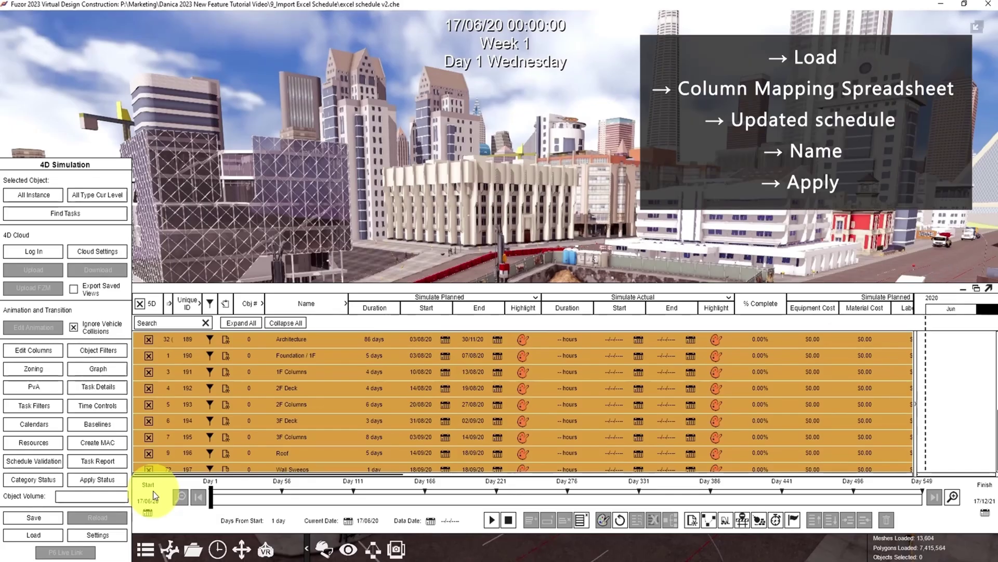
Load schedule v2.xlsx with Name as the task identifier and apply the update
left_click(61, 533)
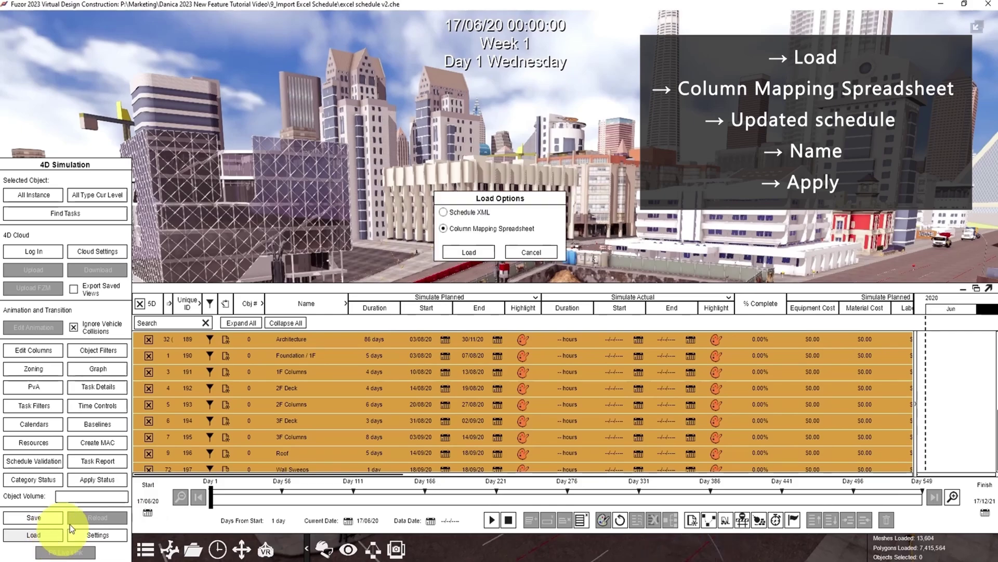
left_click(466, 249)
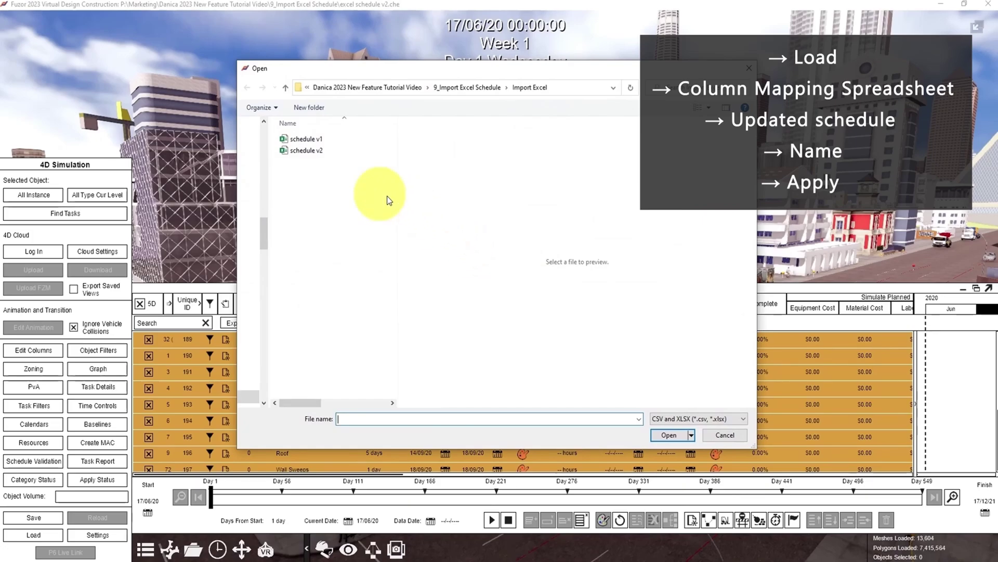
left_click(294, 151)
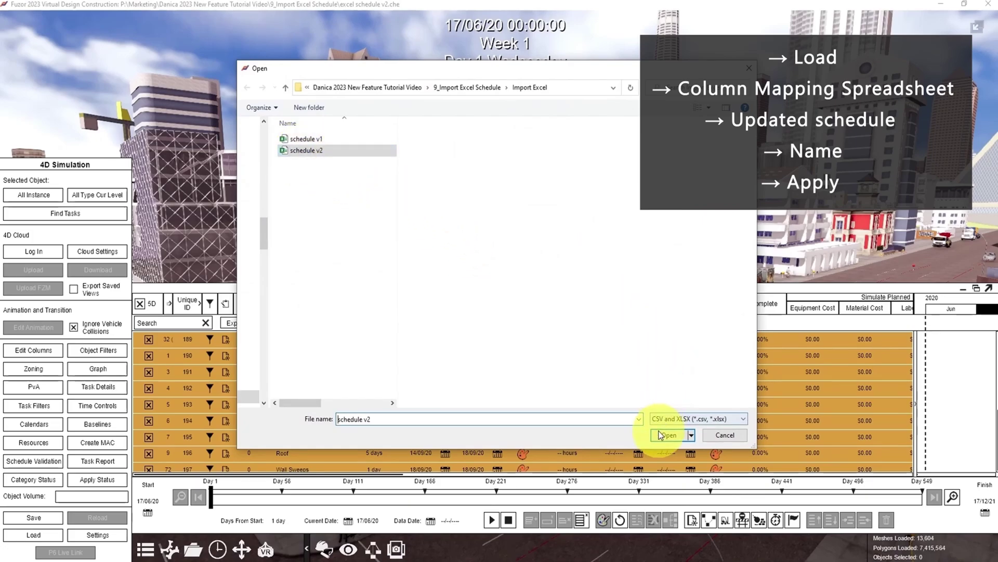
left_click(669, 435)
left_click(477, 70)
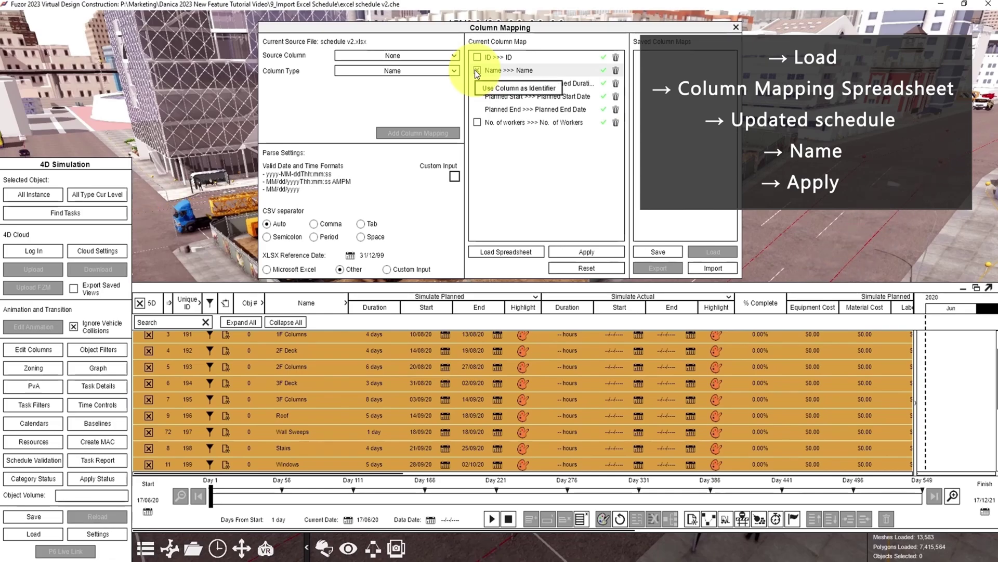
left_click(560, 247)
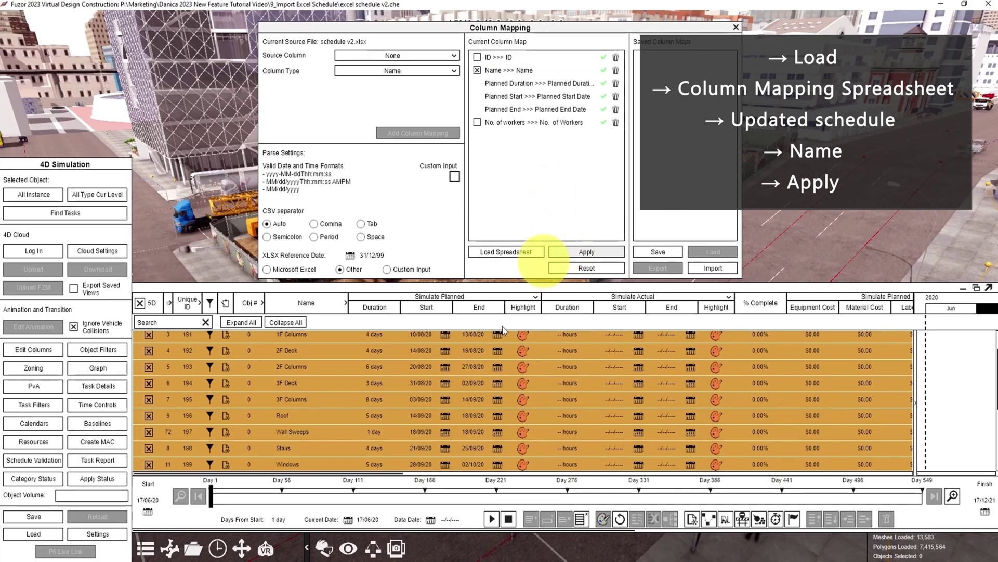
scroll(432, 445, "down", 2)
scroll(432, 441, "down", 3)
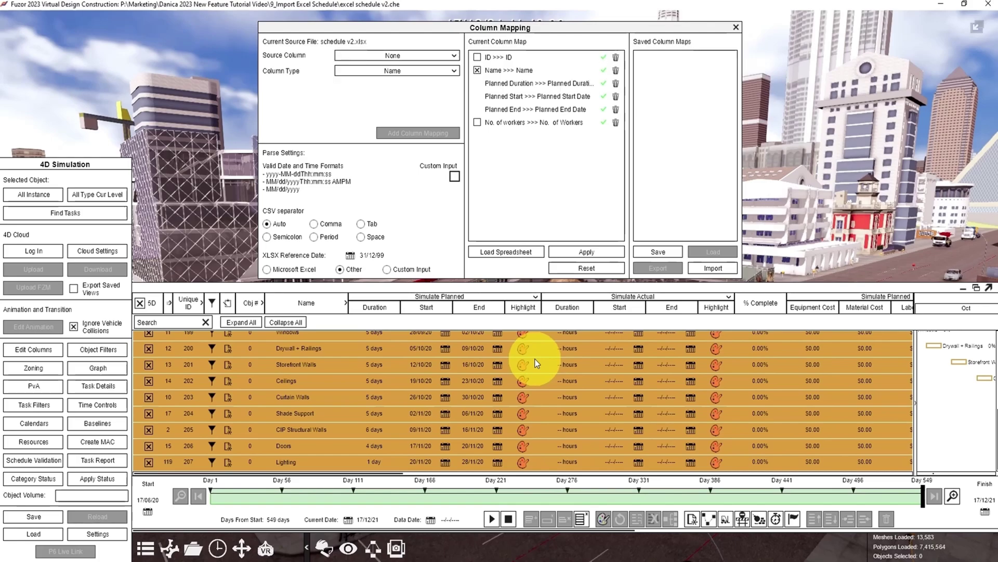
Save the current column map and export it as 'Column Mapping'
left_click(651, 253)
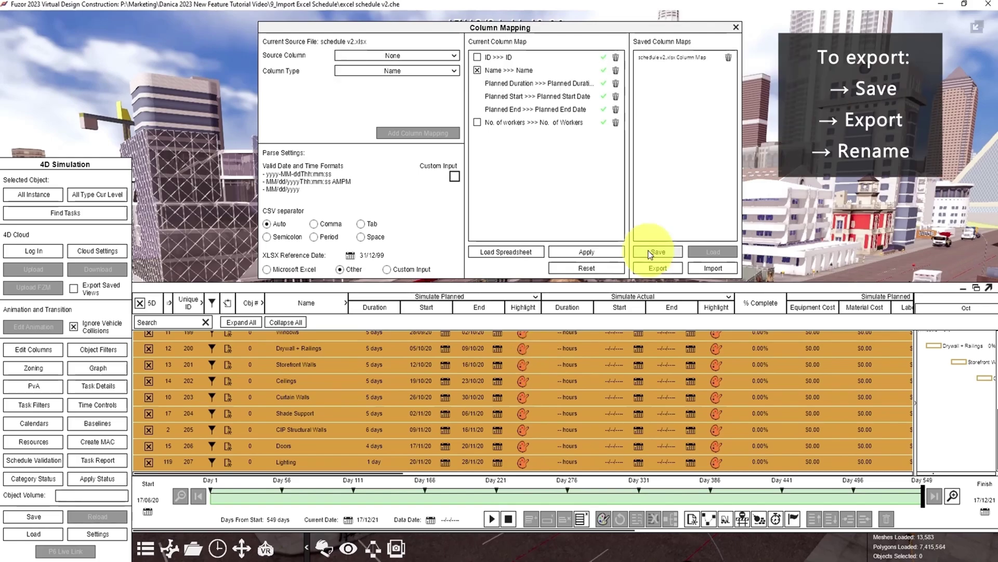
left_click(653, 266)
type("Column ")
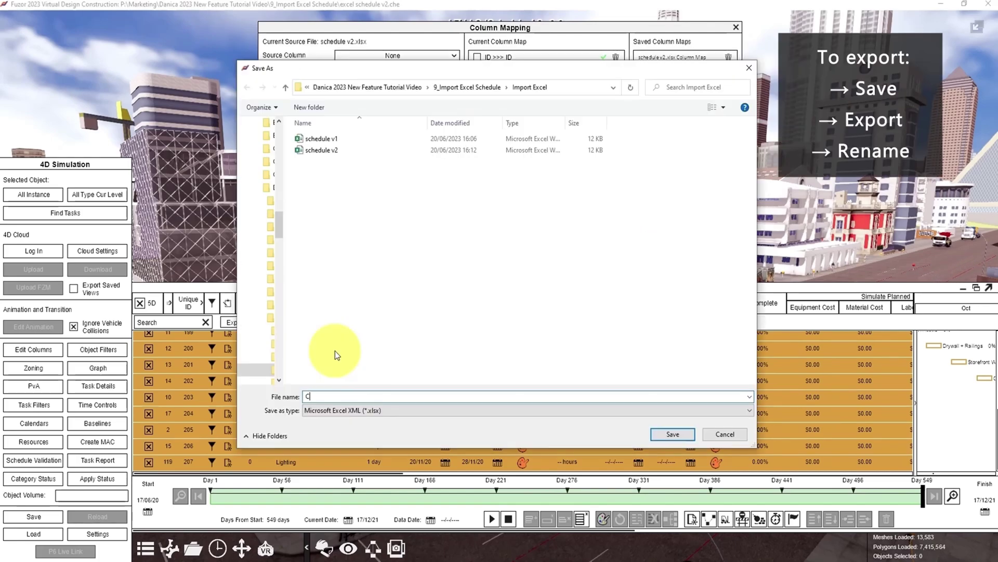
type("Mapping")
left_click(656, 436)
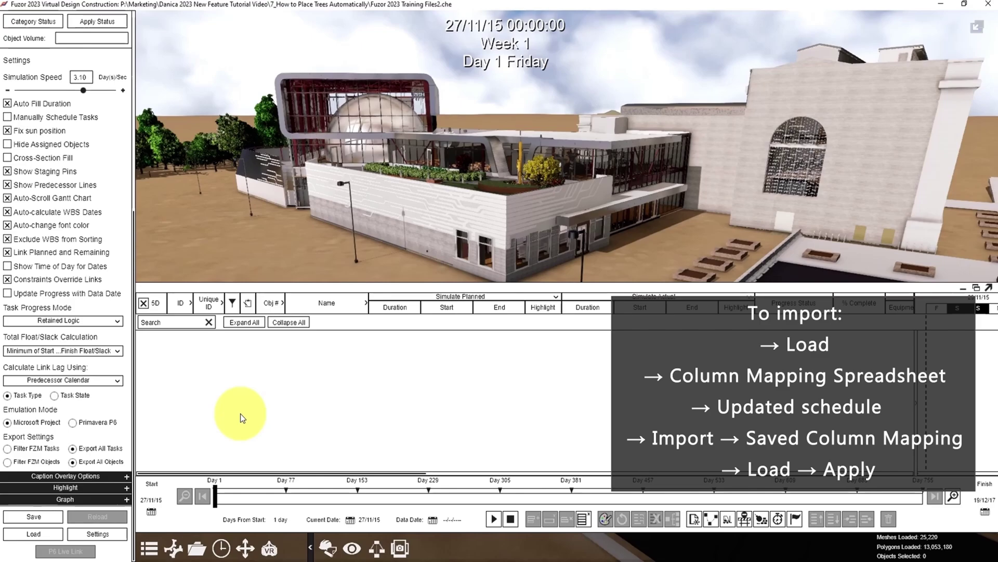
Load schedule v2.xlsx as a column mapping spreadsheet in the second project
left_click(31, 533)
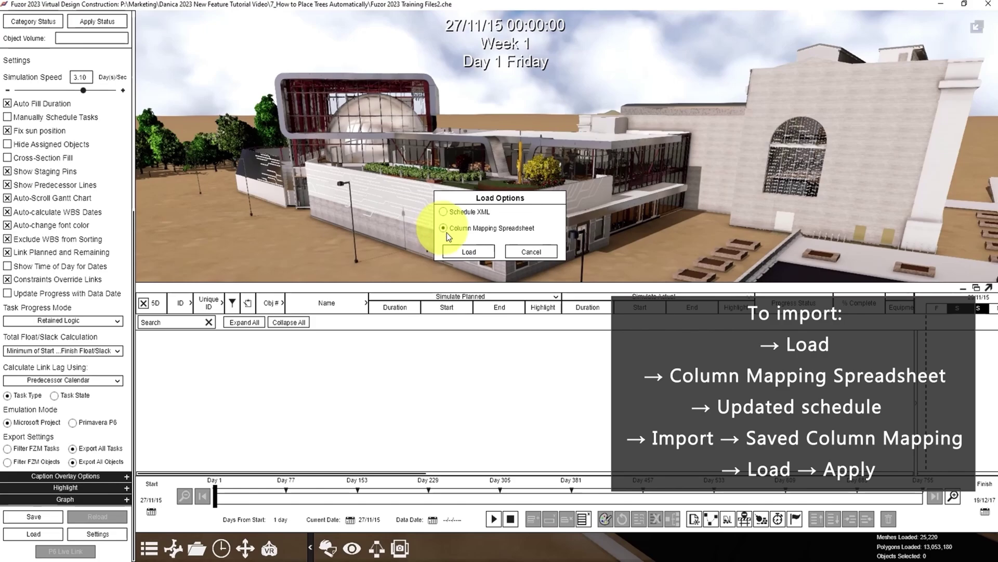
left_click(466, 252)
left_click(334, 163)
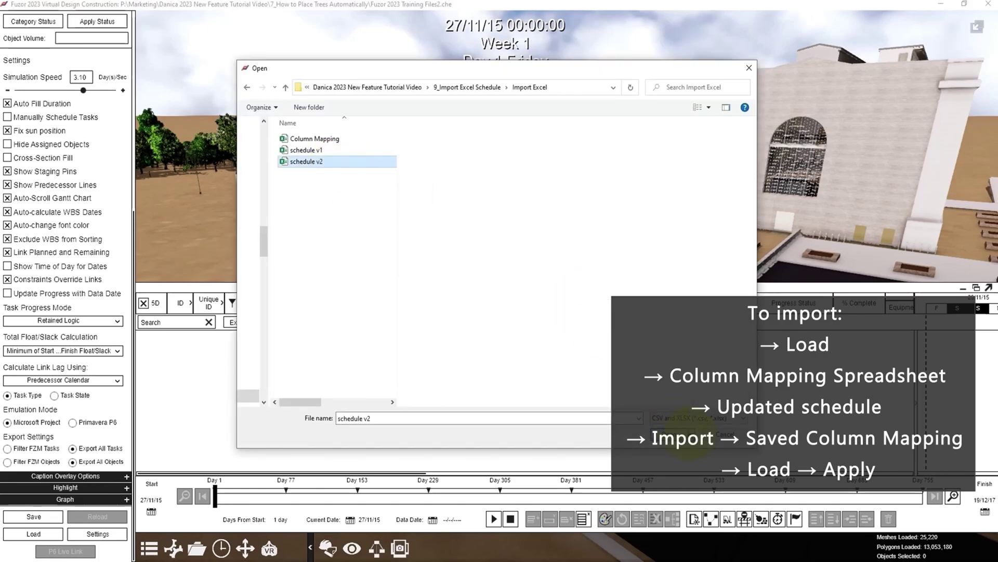
left_click(684, 436)
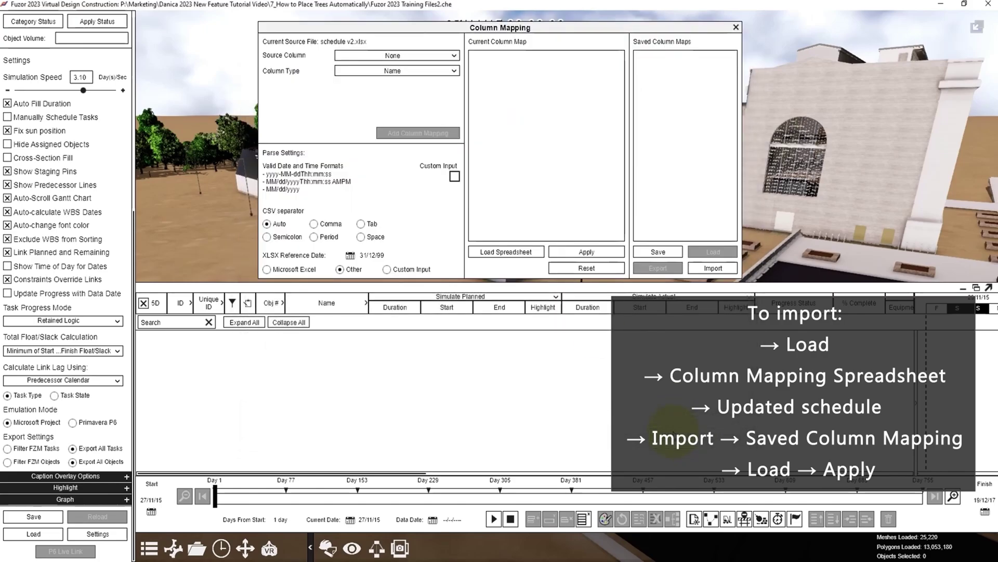
Import the saved map from the Column Mapping file and select it
left_click(713, 267)
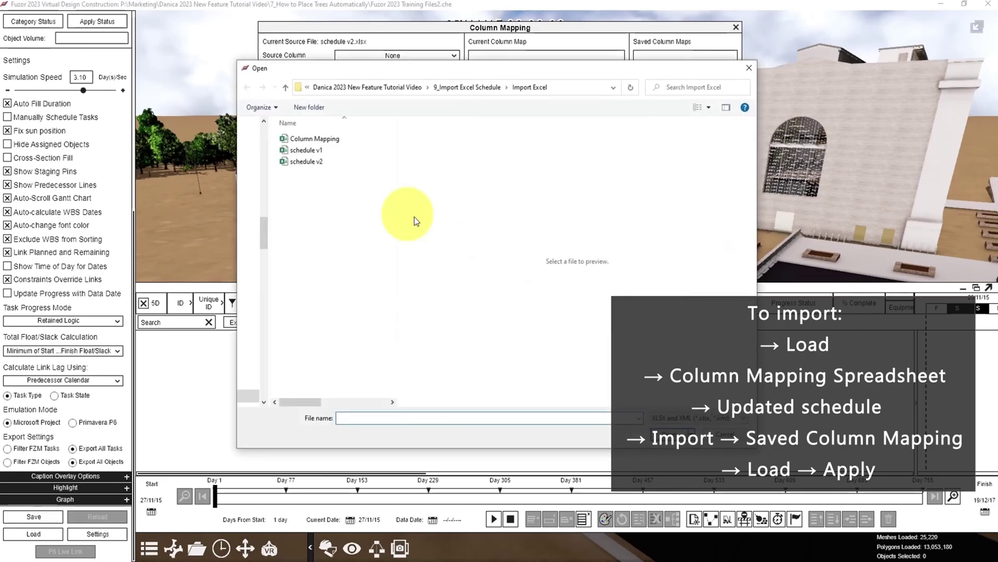
left_click(312, 138)
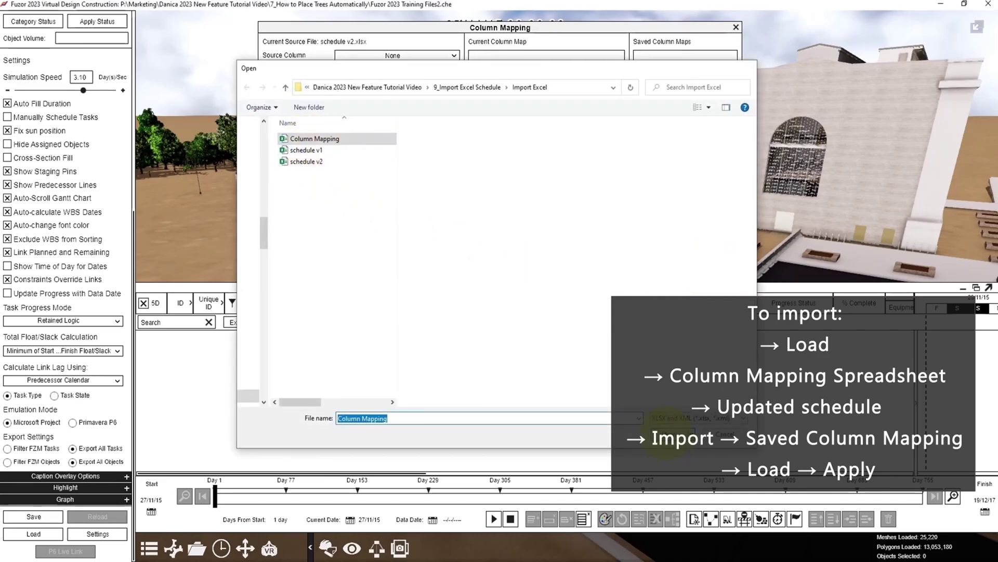
left_click(681, 435)
left_click(693, 58)
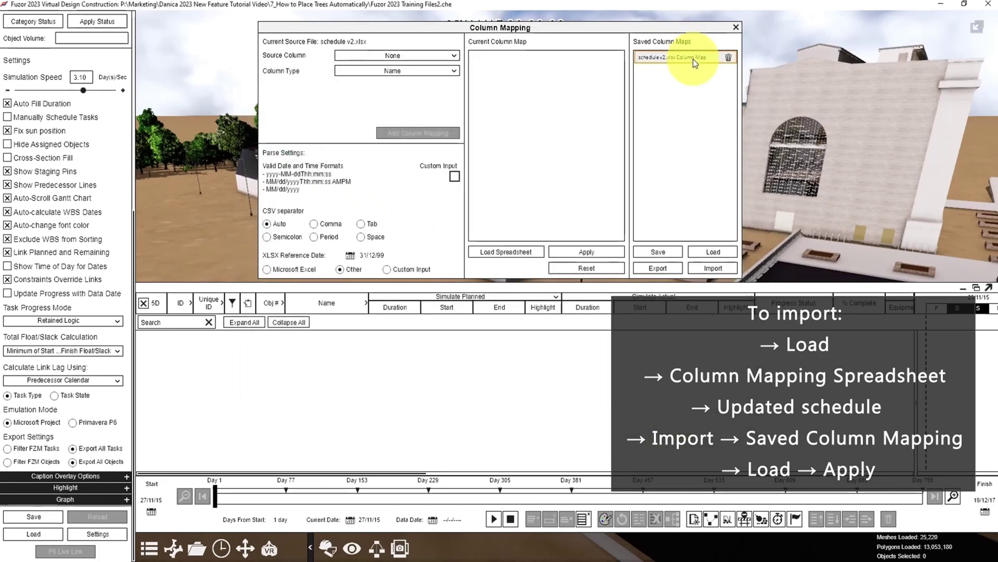
Load and apply the saved map, turning off auto-fill duration and creating the new tasks
left_click(696, 251)
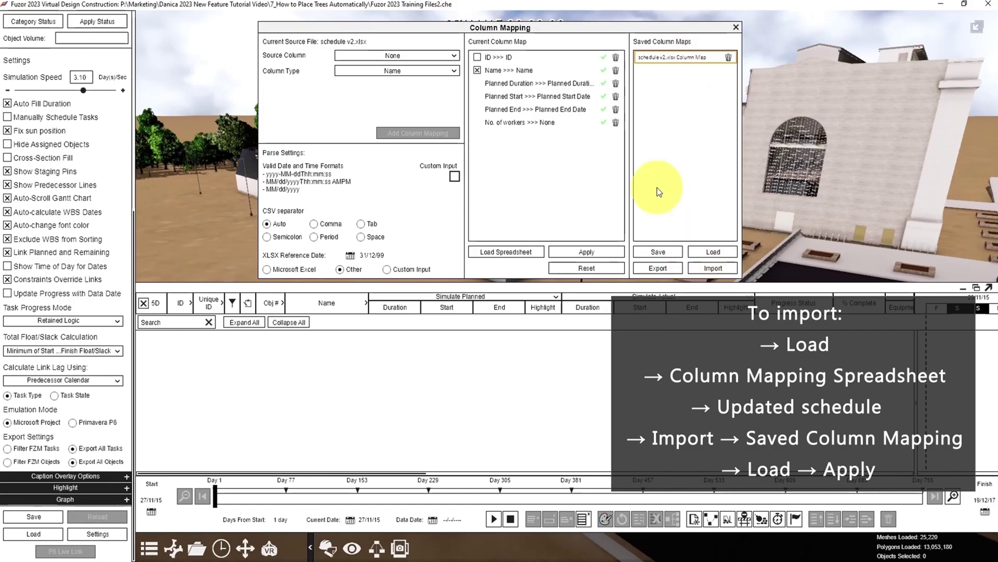
left_click(597, 251)
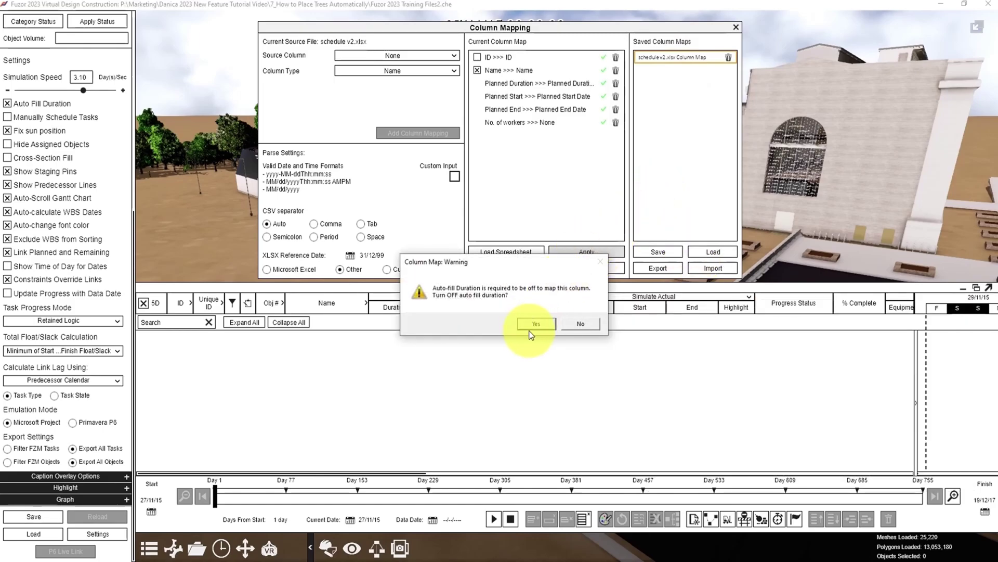
left_click(531, 326)
left_click(503, 318)
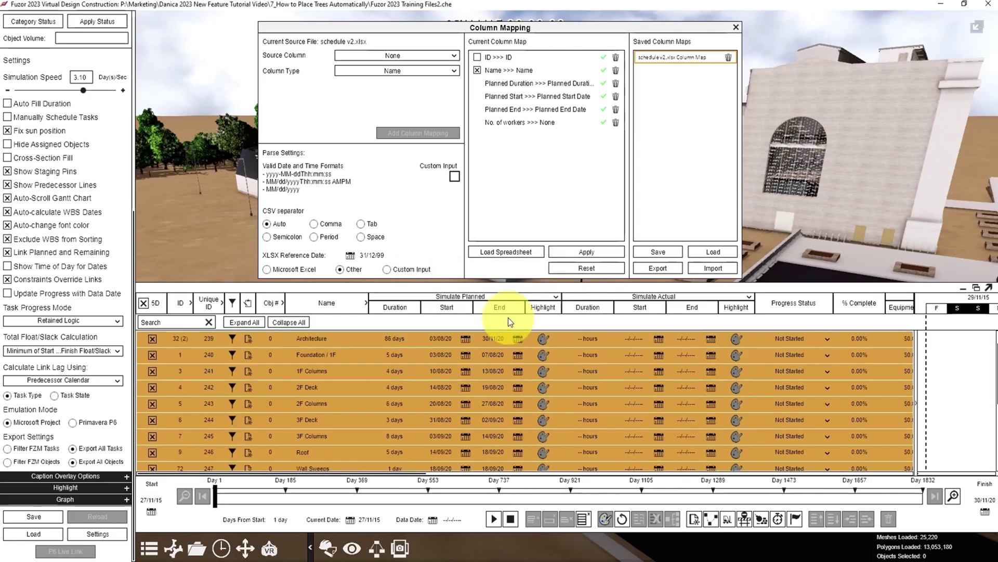
scroll(511, 400, "down", 3)
scroll(511, 401, "down", 6)
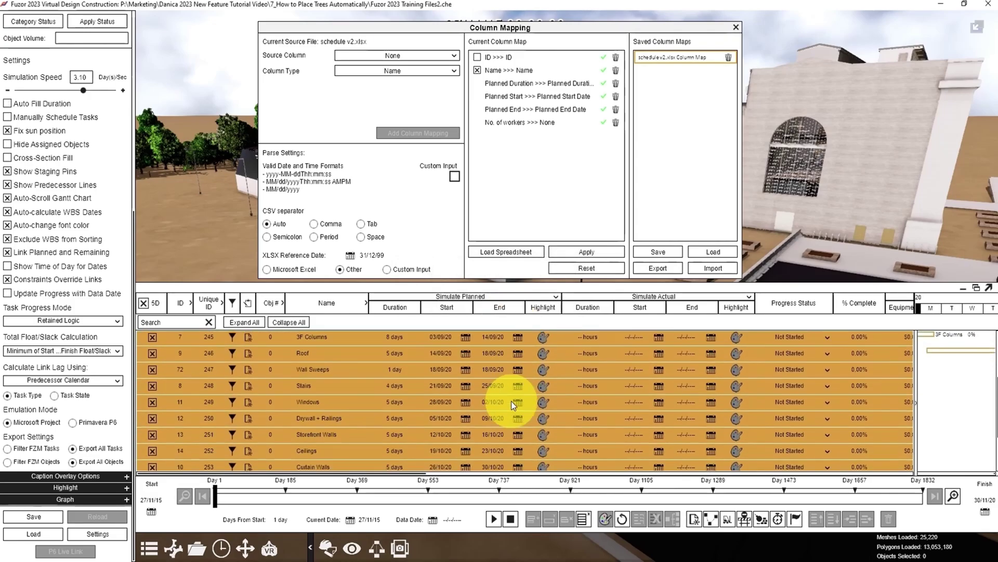